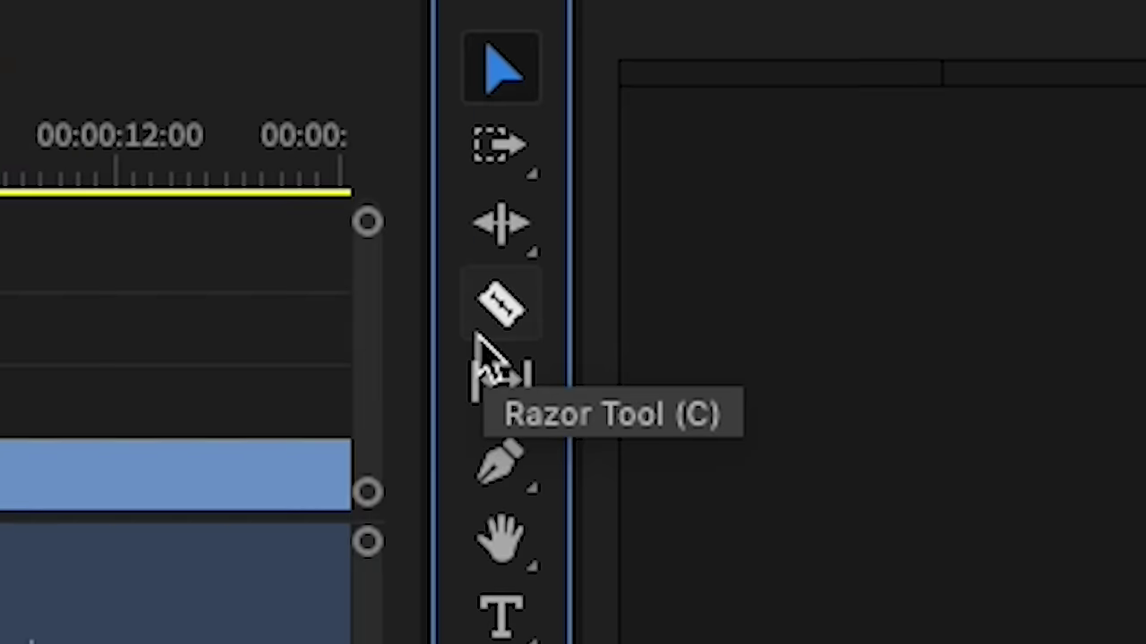
Switch to the Razor tool with the C shortcut
{"action": "key", "text": "c"}
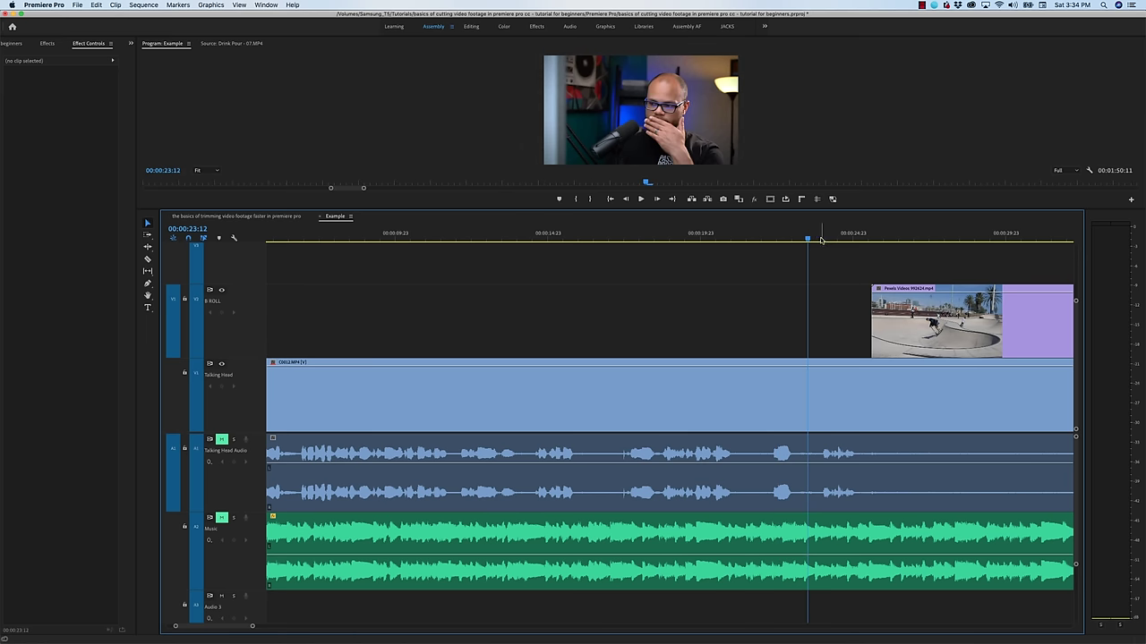
Razor both ends of the talking-head pause and delete the middle piece with its audio
{"action": "key", "text": "space"}
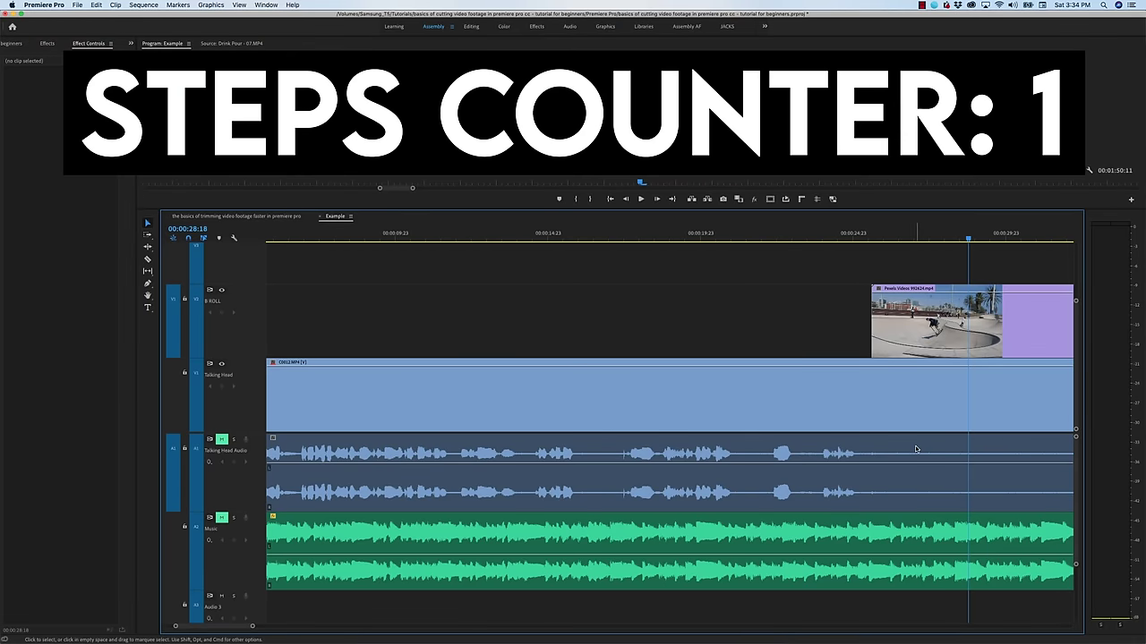
{"action": "key", "text": "backslash"}
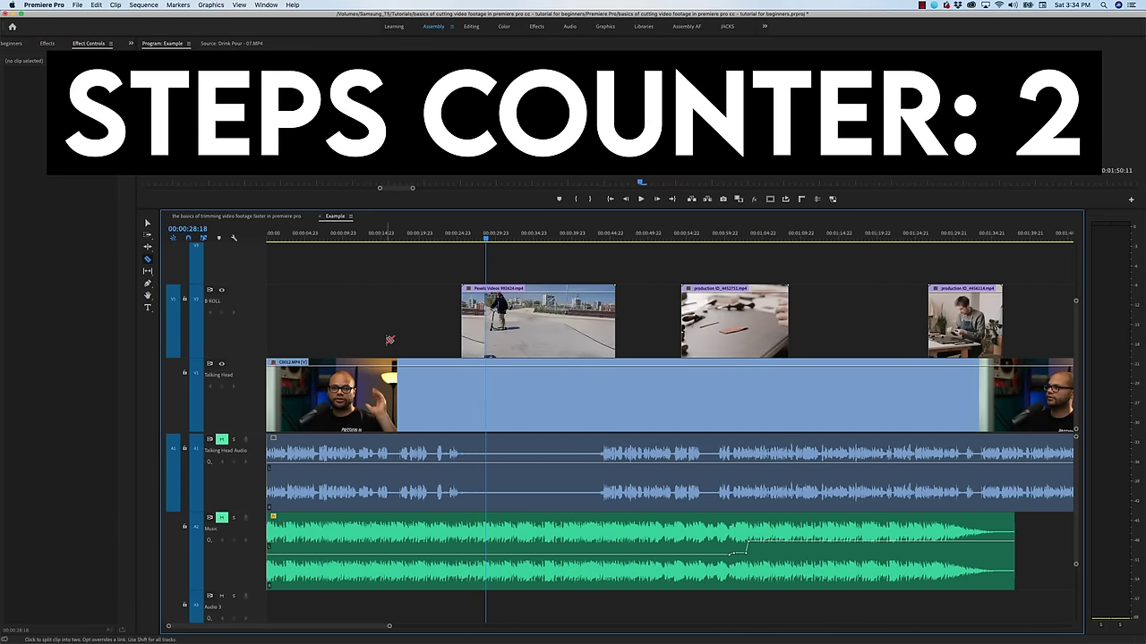
{"action": "left_click", "coordinate": [462, 430]}
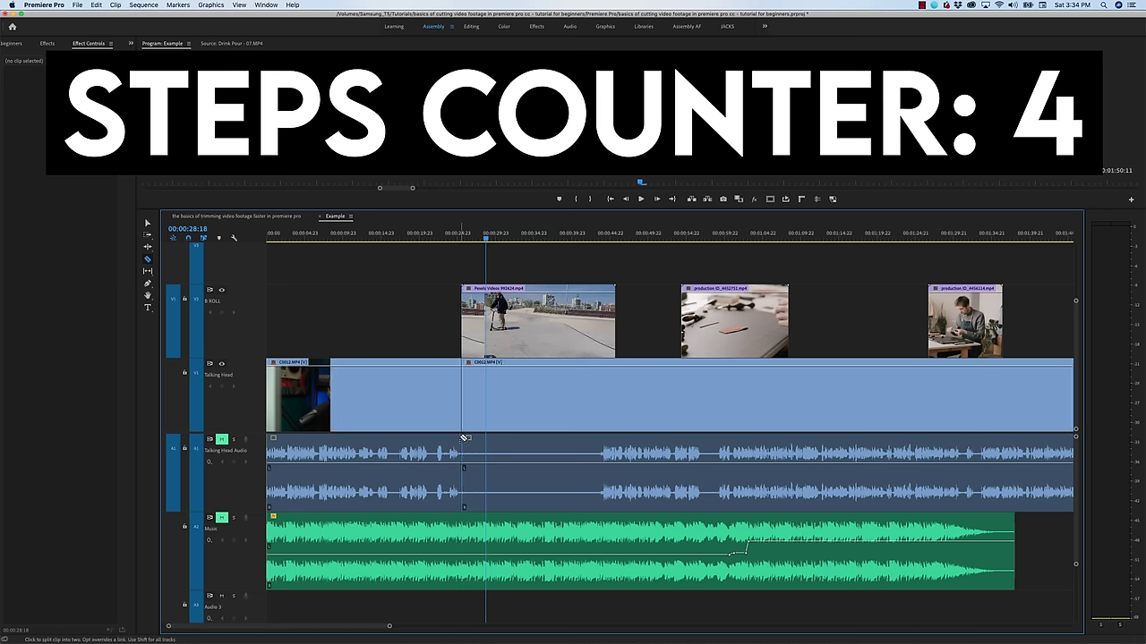
{"action": "left_click", "coordinate": [599, 436]}
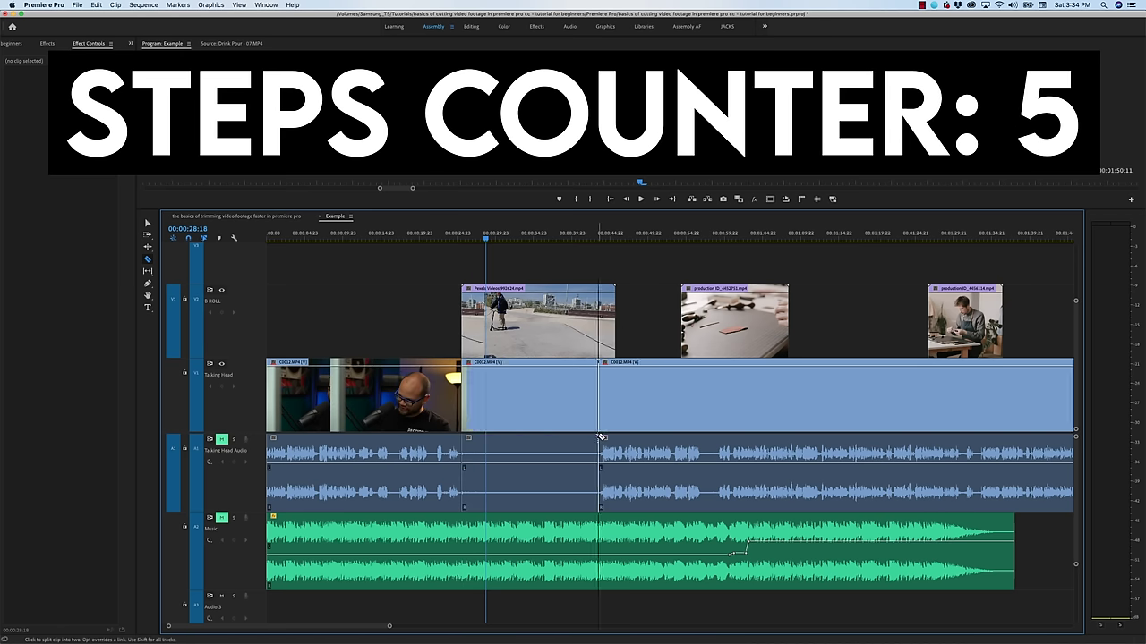
{"action": "left_click", "coordinate": [535, 403]}
{"action": "key", "text": "Delete"}
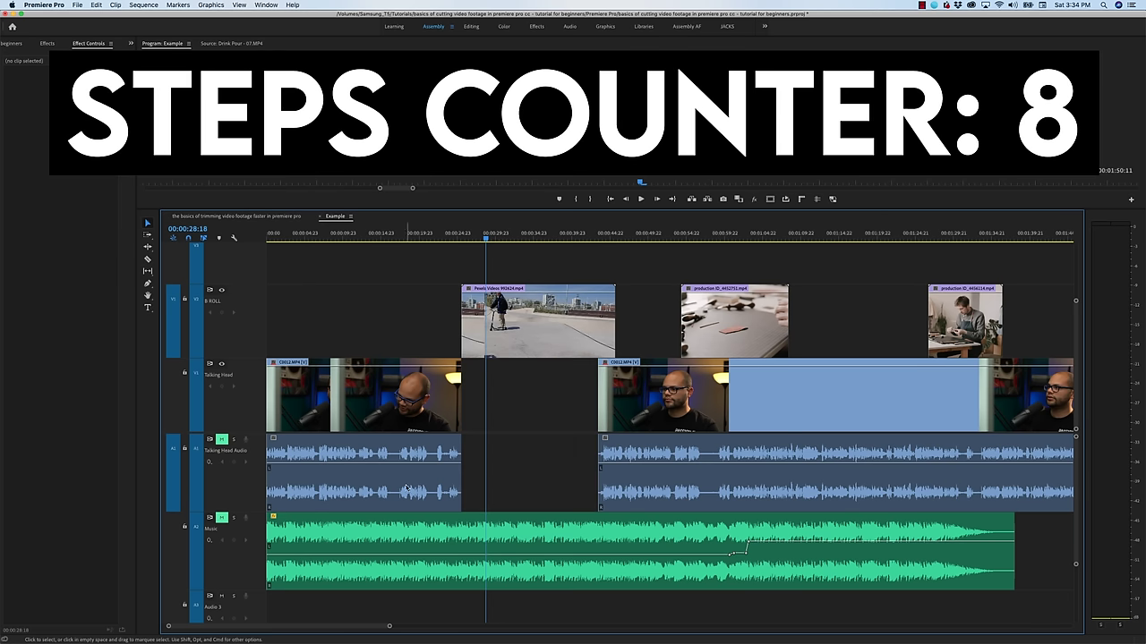
Lock the Music track and use Track Select Forward to pull later clips left, closing the gap
{"action": "left_click", "coordinate": [183, 529]}
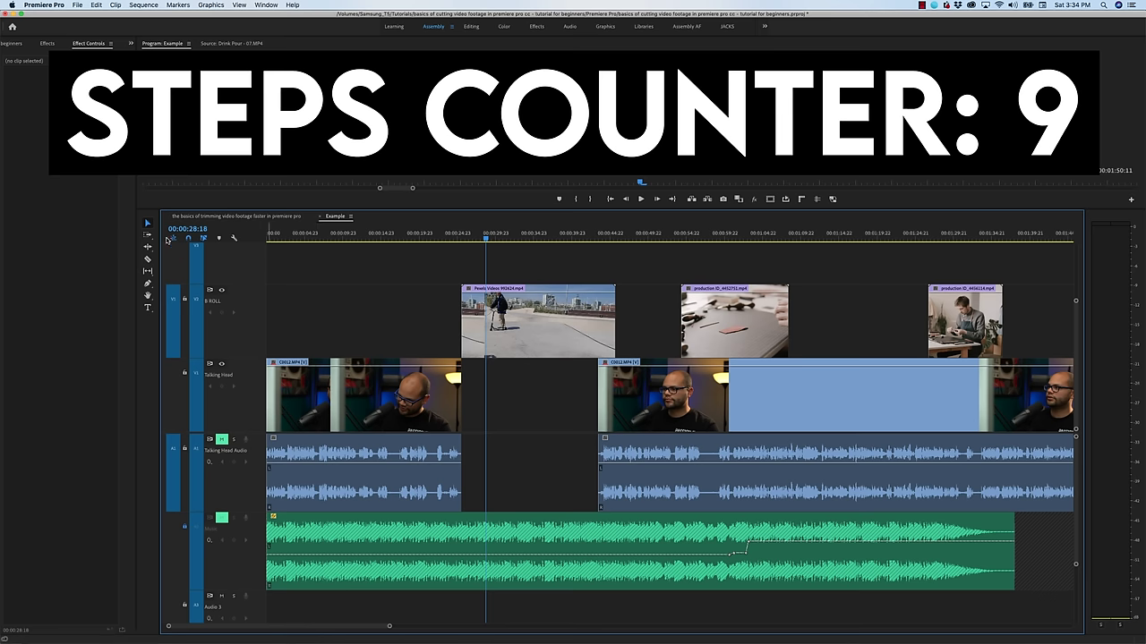
{"action": "left_click", "coordinate": [148, 236]}
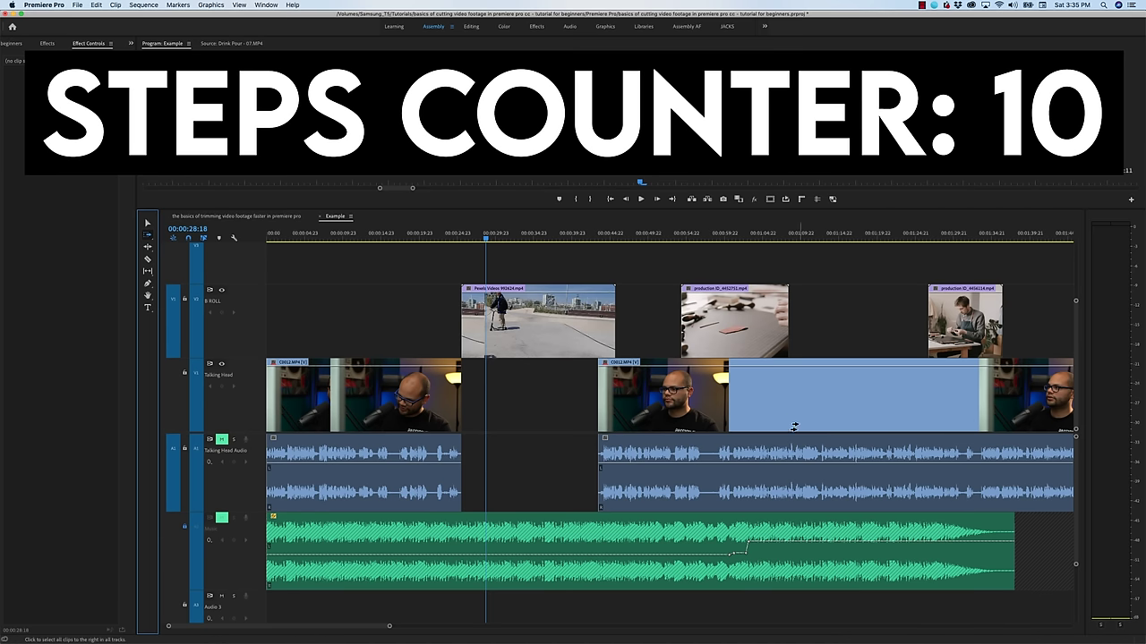
{"action": "left_click_drag", "start_coordinate": [645, 406], "coordinate": [516, 408]}
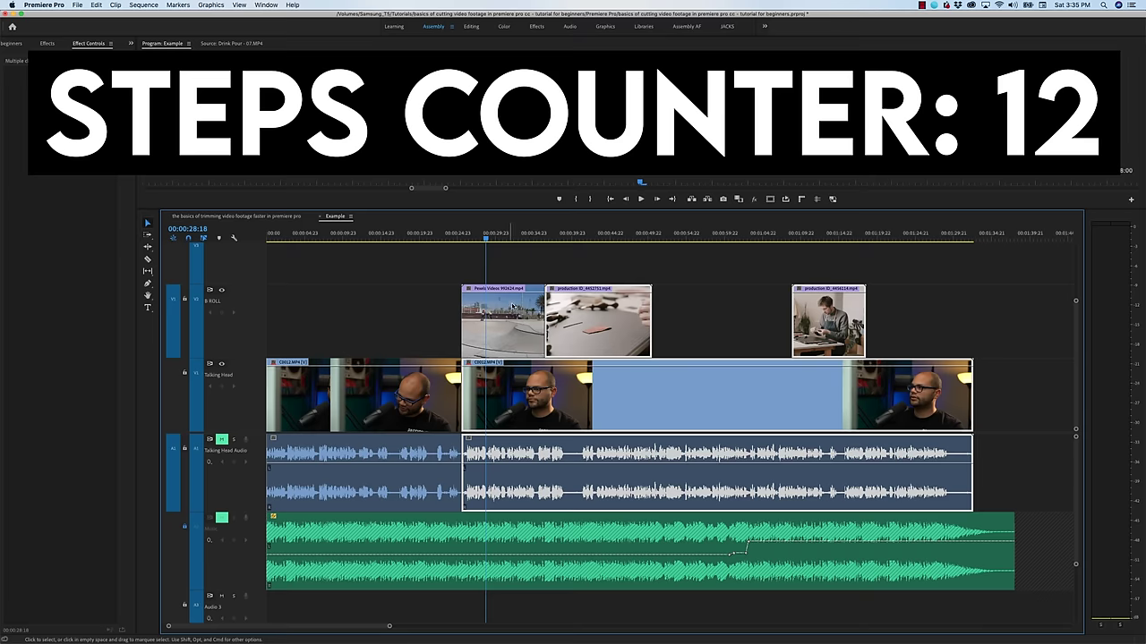
{"action": "left_click", "coordinate": [496, 274]}
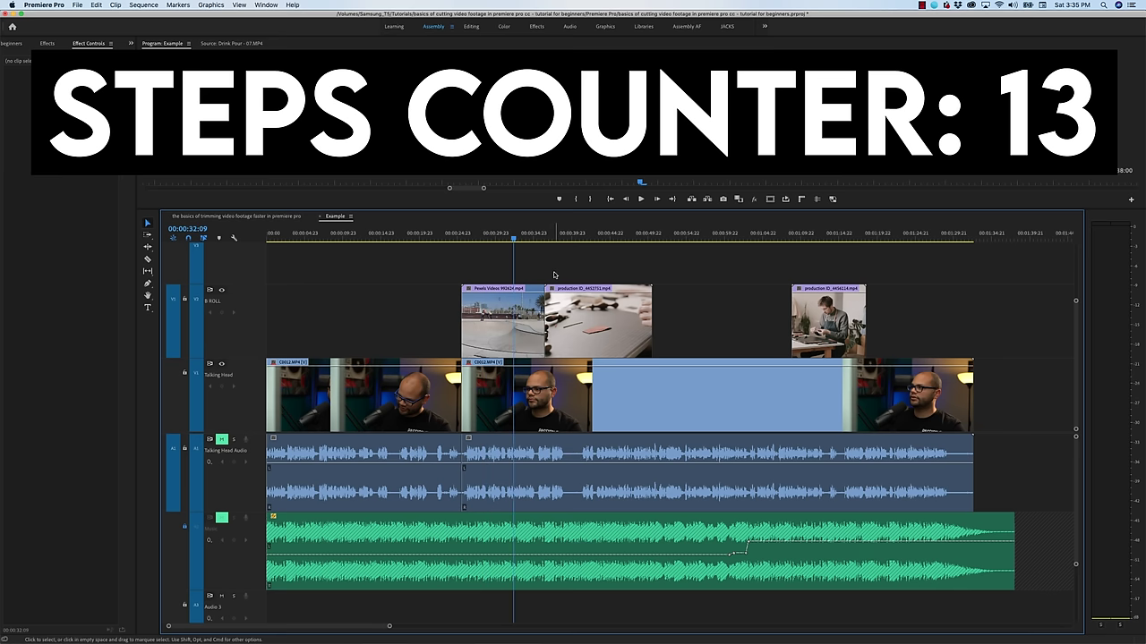
{"action": "key", "text": "space"}
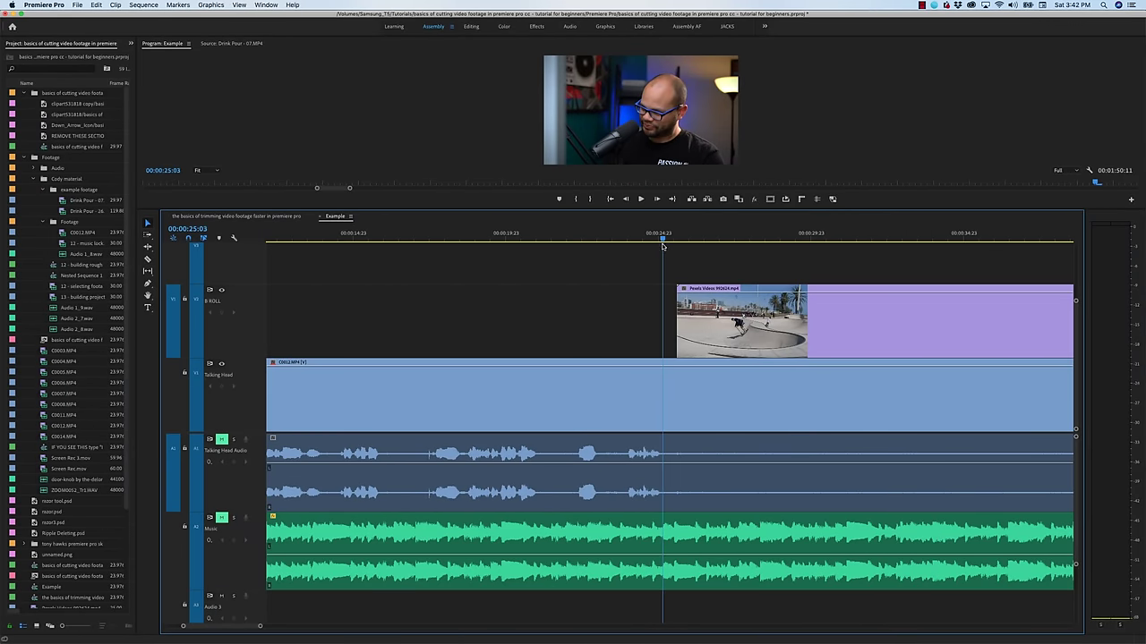
Use Add Edit to split the talking-head clip, its audio and the skatepark B-roll at the playhead
{"action": "left_click", "coordinate": [711, 418]}
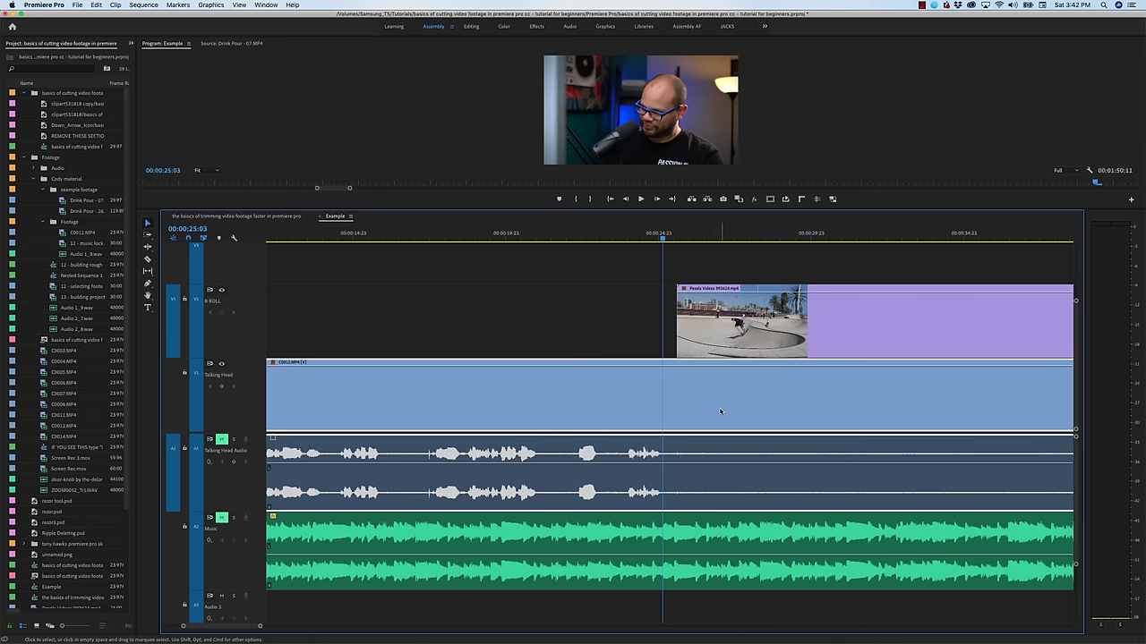
{"action": "key", "text": "super+k"}
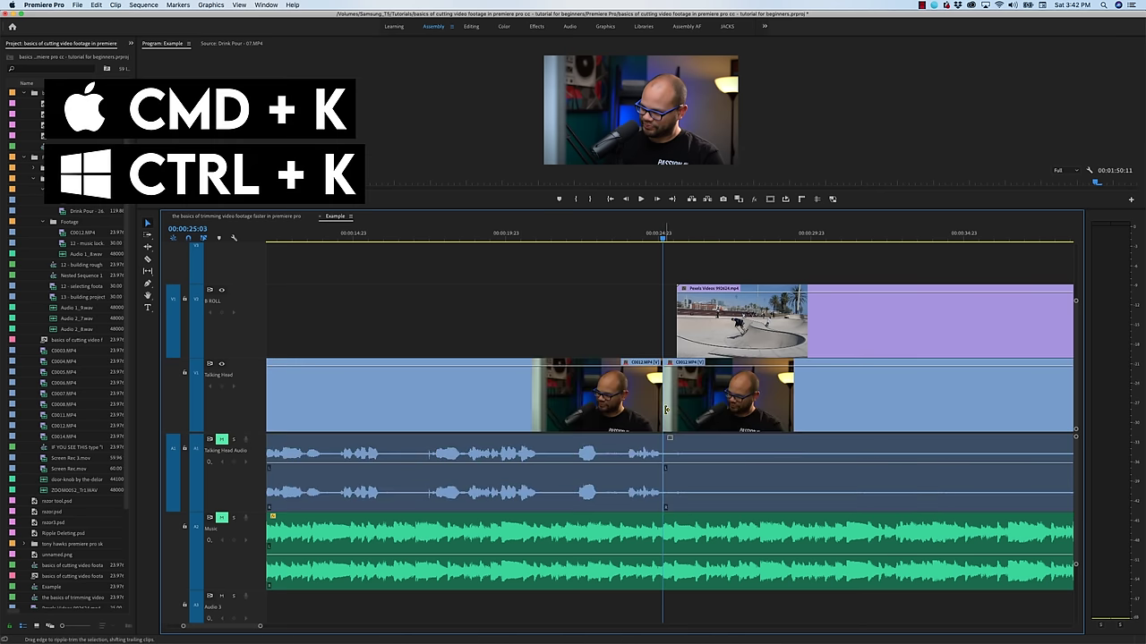
{"action": "key", "text": "="}
{"action": "key", "text": "="}
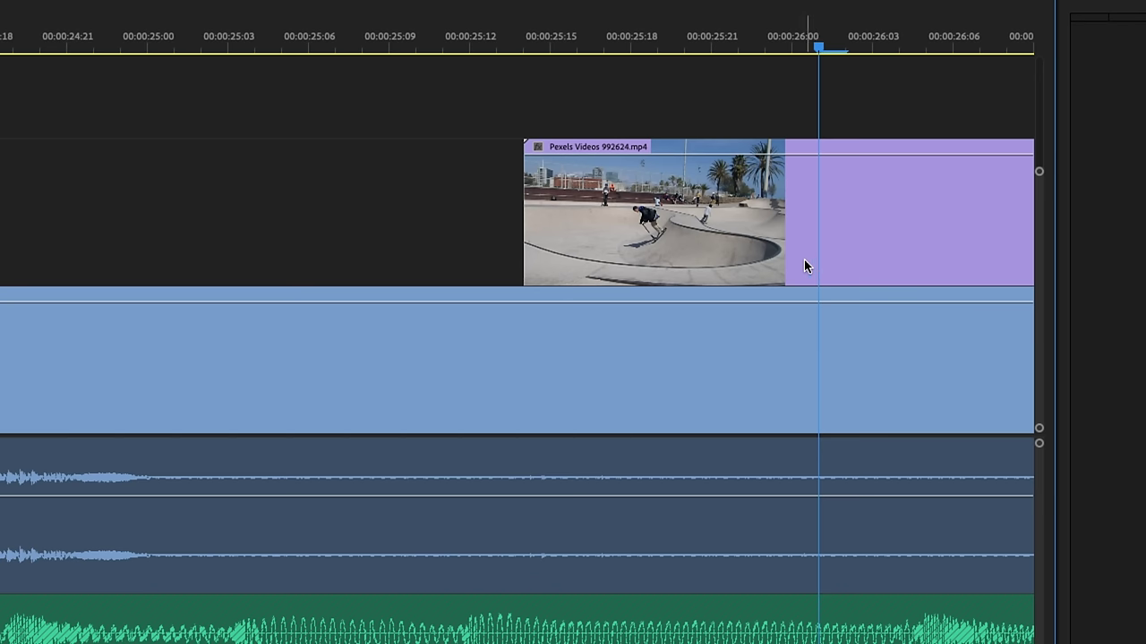
{"action": "key", "text": "super+k"}
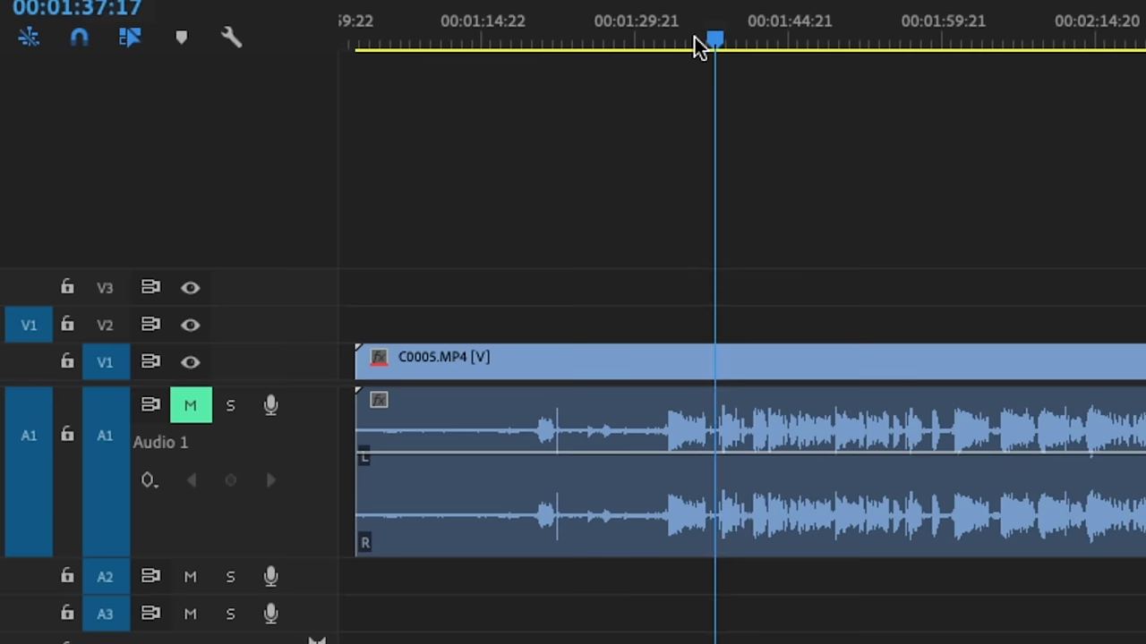
Ripple-trim away the silence before the speech begins in C0005.MP4
{"action": "mouse_move", "coordinate": [703, 45]}
{"action": "left_mouse_down"}
{"action": "mouse_move", "coordinate": [1028, 85]}
{"action": "mouse_move", "coordinate": [989, 97]}
{"action": "left_mouse_up"}
{"action": "left_click_drag", "start_coordinate": [881, 63], "coordinate": [659, 90]}
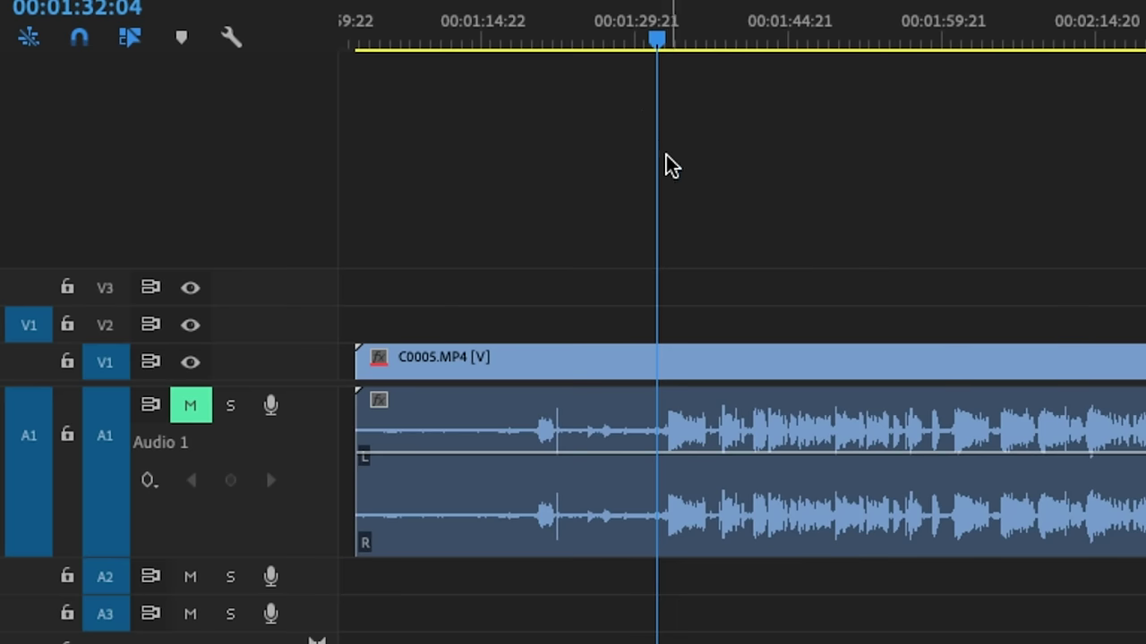
{"action": "key", "text": "q"}
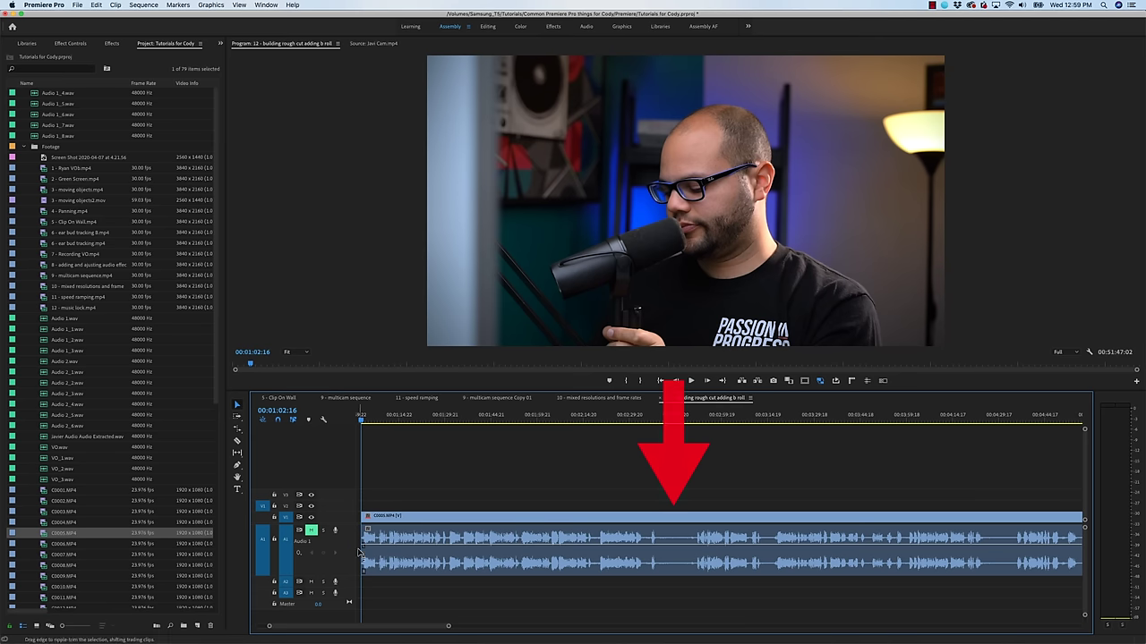
Split the clip at a later pause and ripple-trim the silence away with Q and W
{"action": "left_click", "coordinate": [654, 418]}
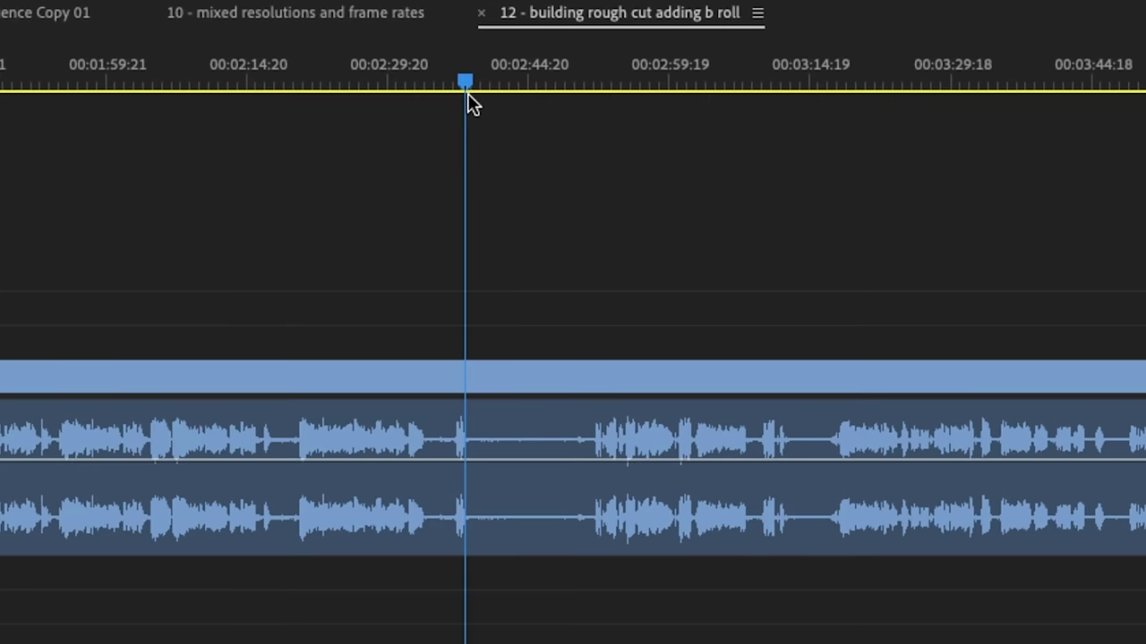
{"action": "left_click_drag", "start_coordinate": [467, 93], "coordinate": [429, 100]}
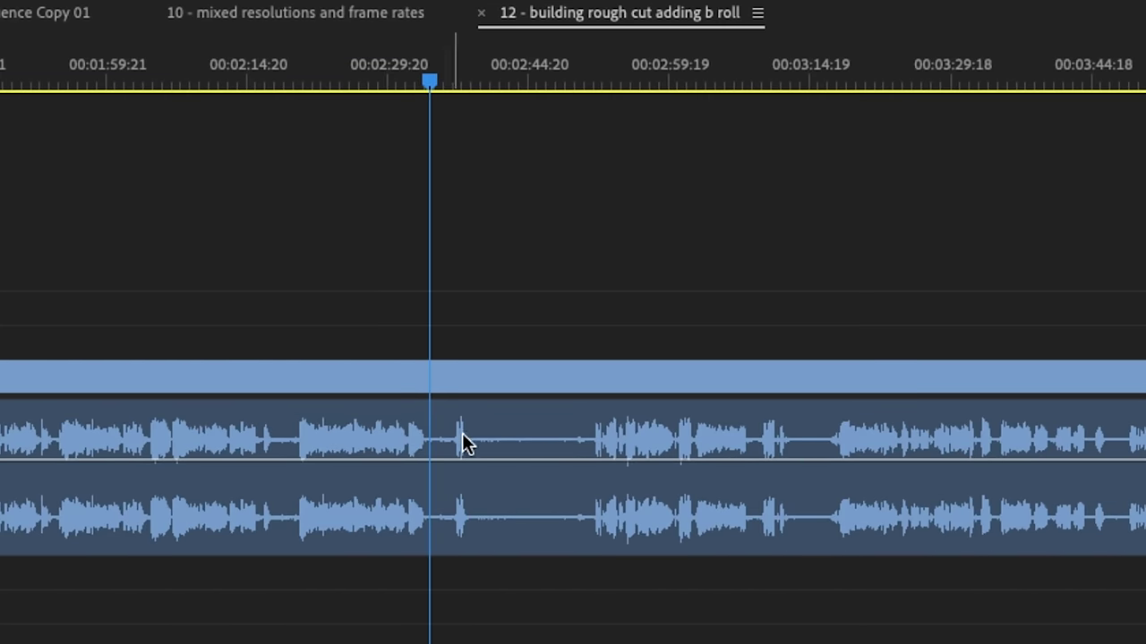
{"action": "key", "text": "ctrl+k"}
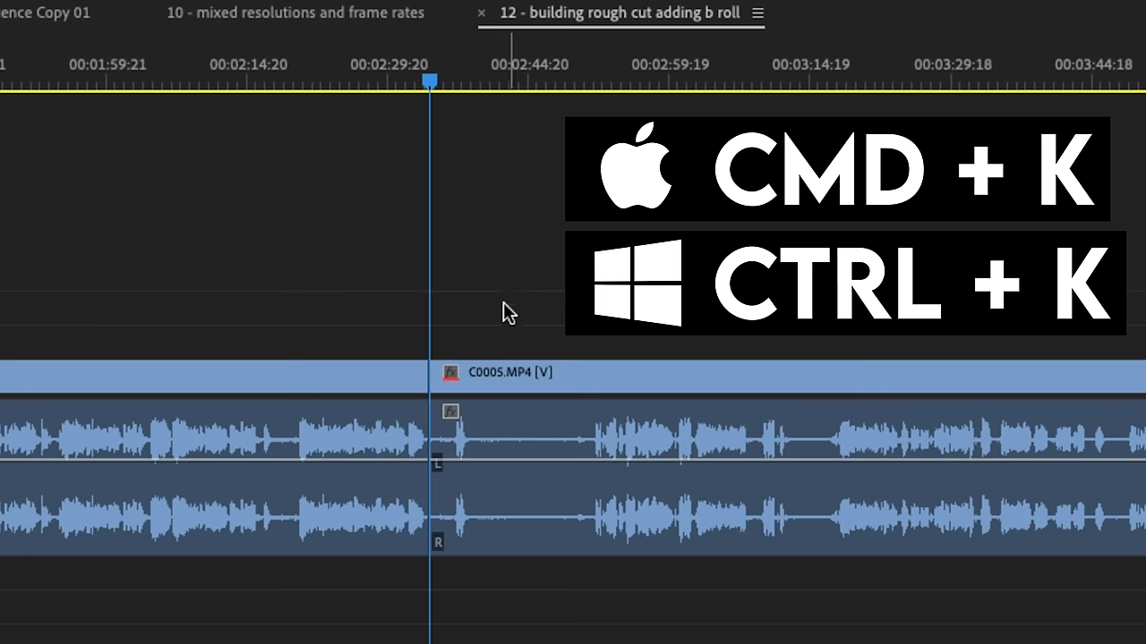
{"action": "left_click", "coordinate": [382, 82]}
{"action": "left_click_drag", "start_coordinate": [619, 80], "coordinate": [585, 77]}
{"action": "key", "text": "q"}
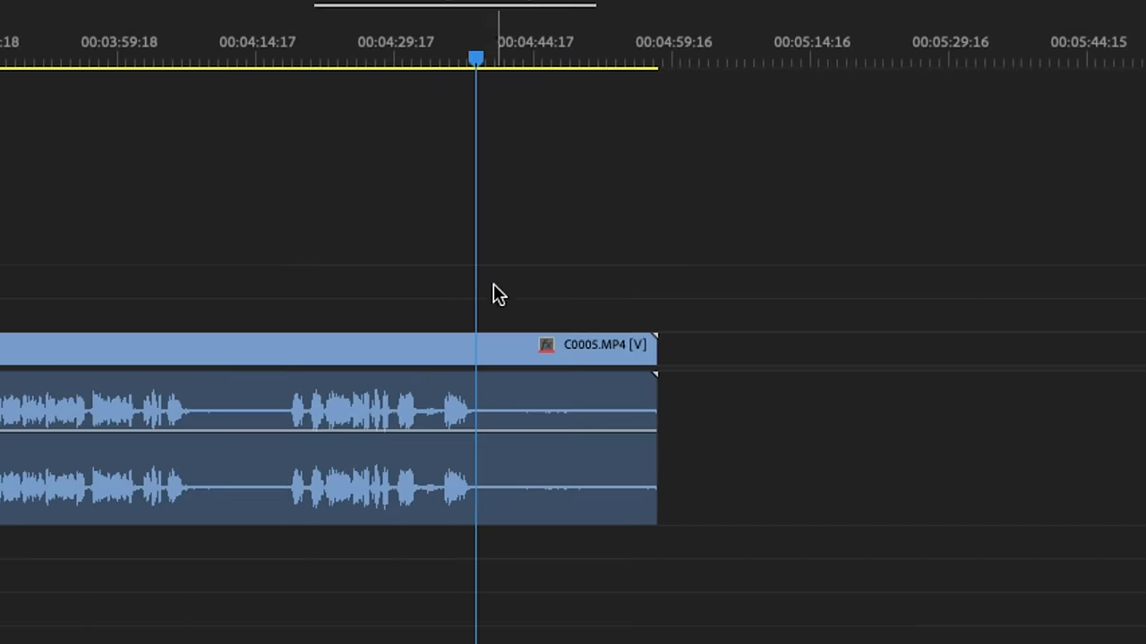
{"action": "key", "text": "w"}
Cut both ends of the next pause and ripple-delete the short silent piece
{"action": "left_click", "coordinate": [282, 57]}
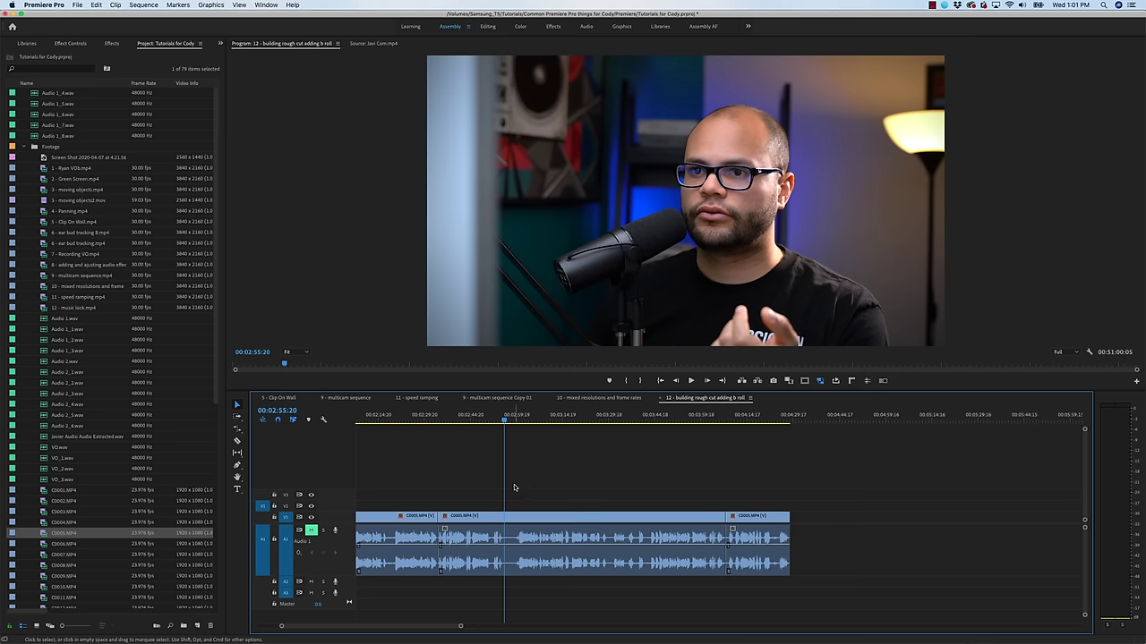
{"action": "key", "text": "super+k"}
{"action": "left_click", "coordinate": [516, 416]}
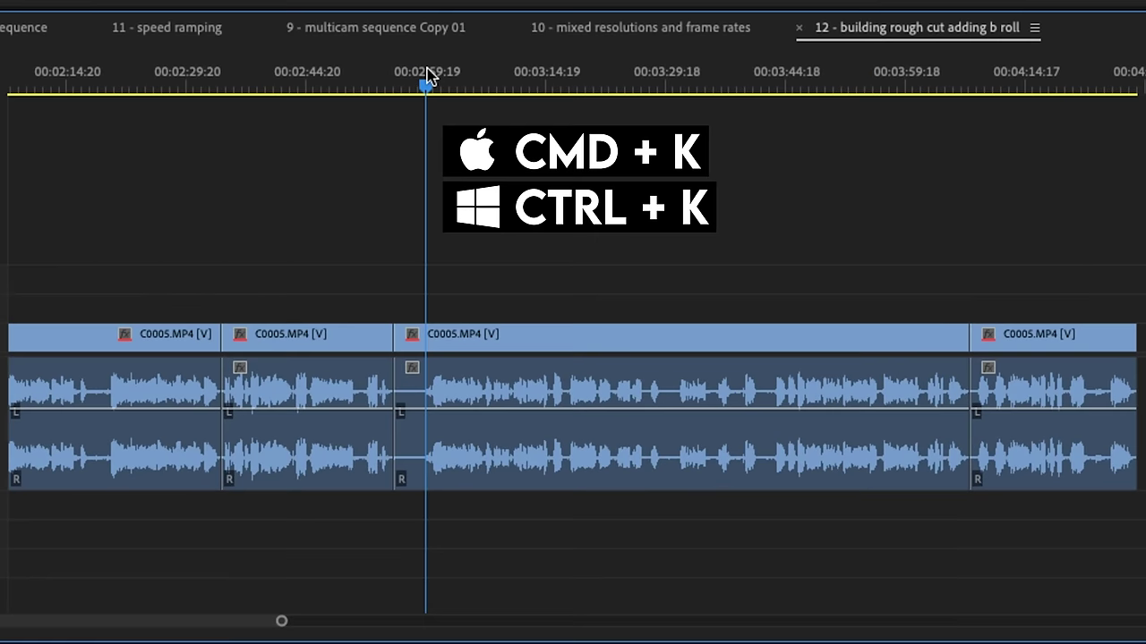
{"action": "key", "text": "super+k"}
{"action": "left_click_drag", "start_coordinate": [425, 78], "coordinate": [409, 79]}
{"action": "key", "text": "d"}
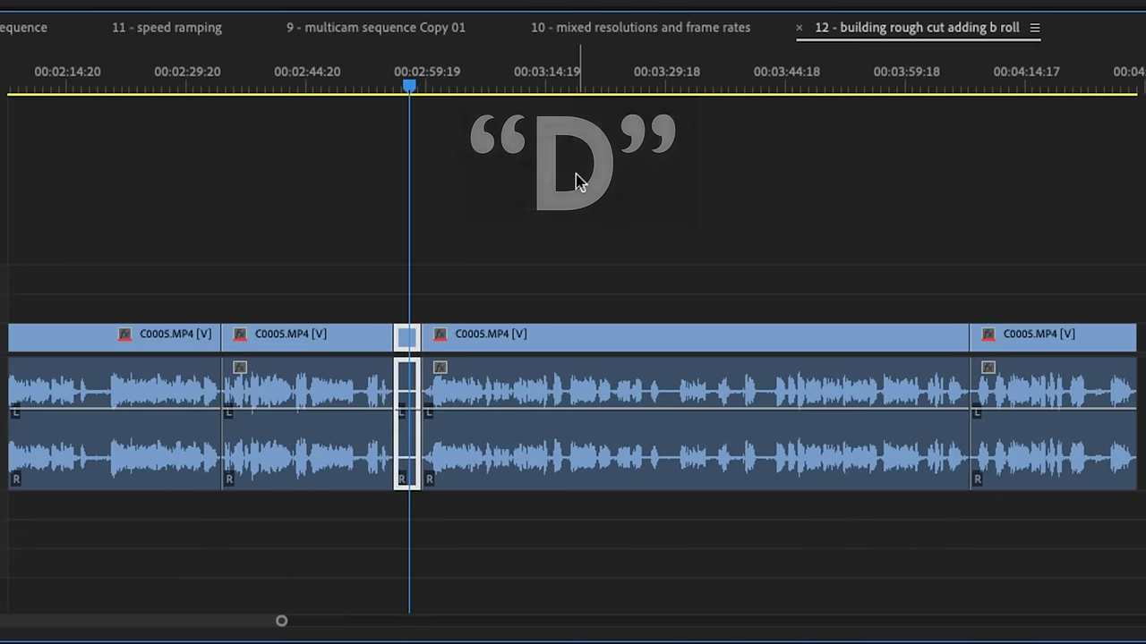
{"action": "key", "text": "shift+Delete"}
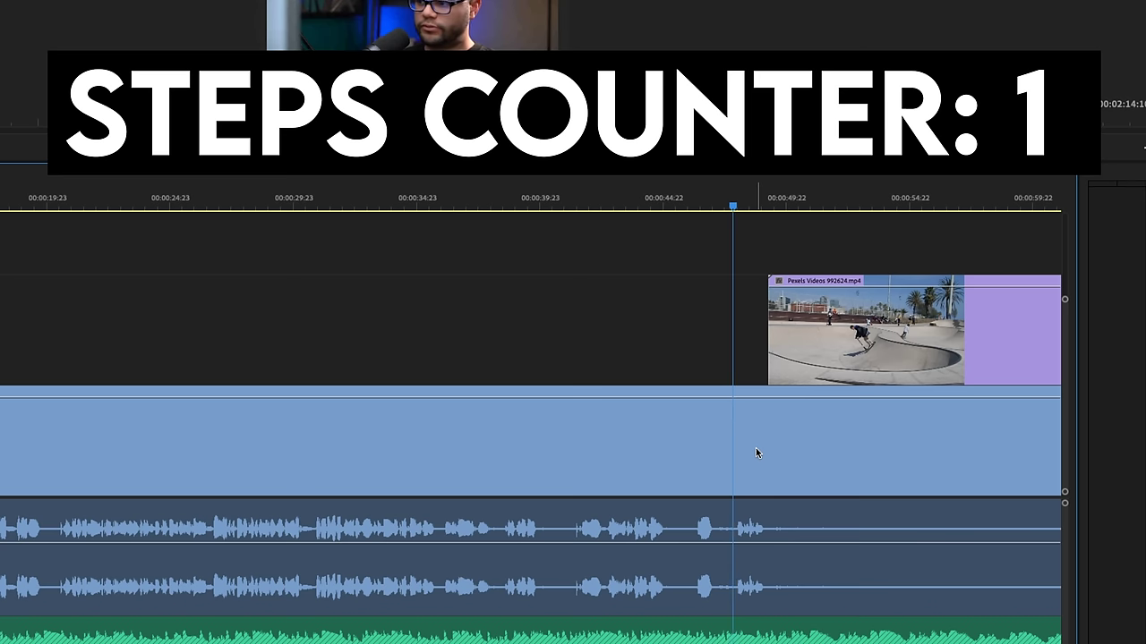
Split C0012 at the pause's end and ripple-trim the clip start to remove the pause
{"action": "key", "text": "space"}
{"action": "left_click", "coordinate": [766, 206]}
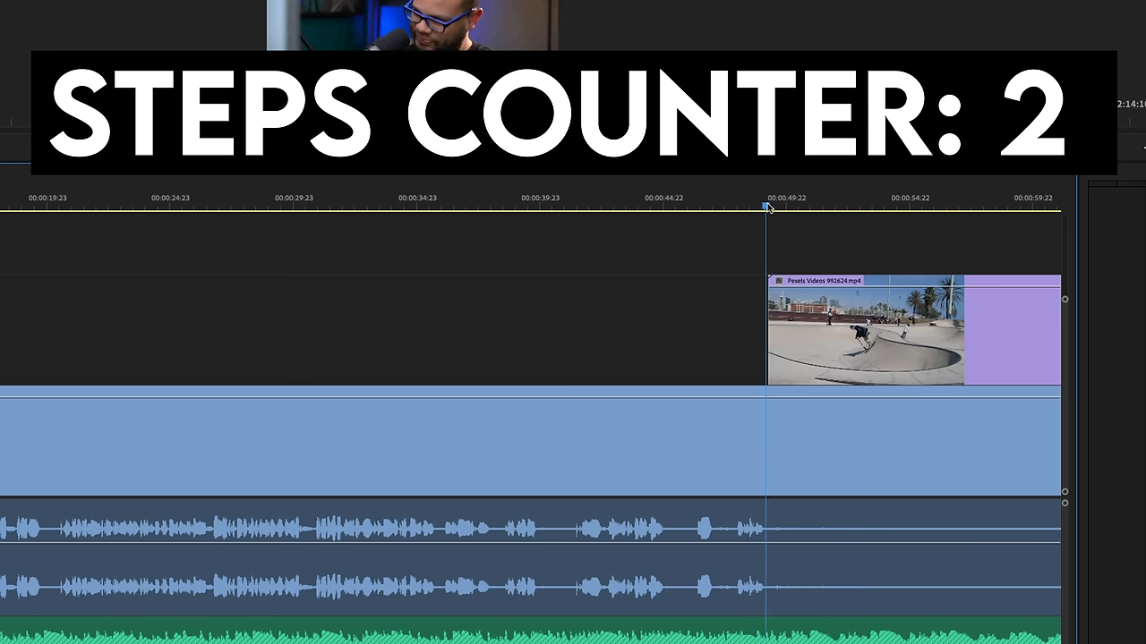
{"action": "key", "text": "ctrl+k"}
{"action": "key", "text": "minus"}
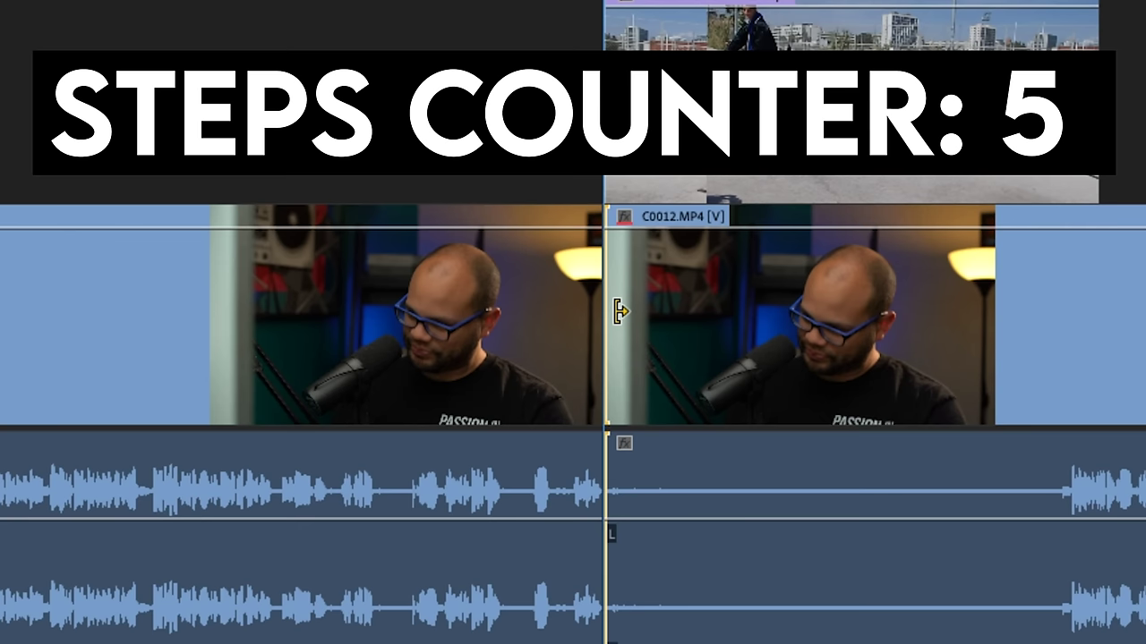
{"action": "left_click_drag", "start_coordinate": [617, 311], "coordinate": [1012, 335]}
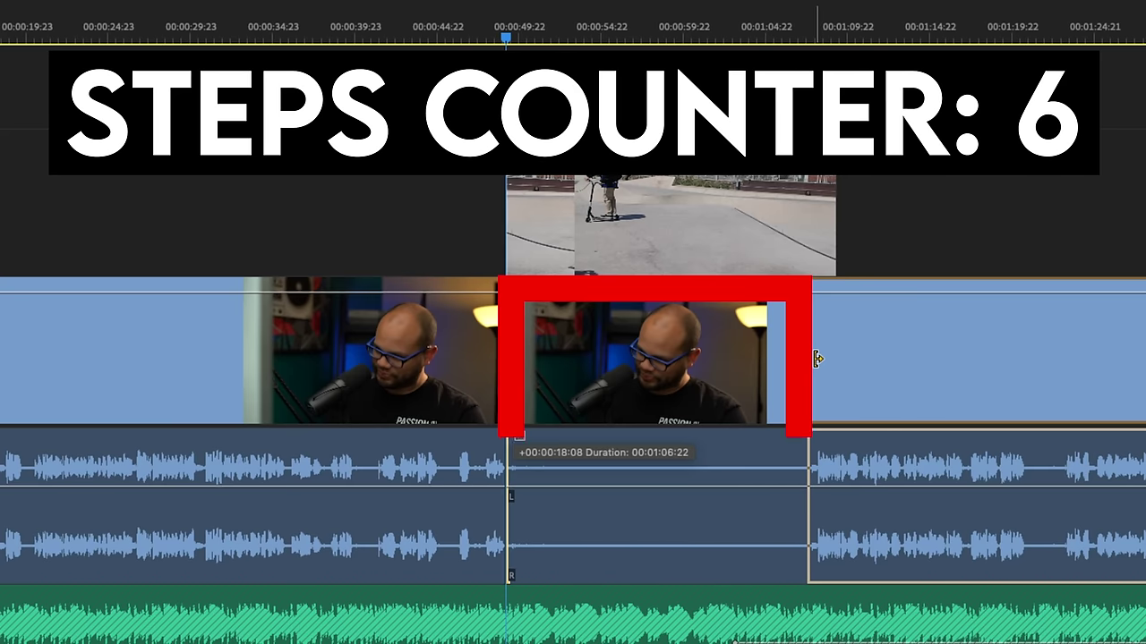
{"action": "left_click_drag", "start_coordinate": [817, 359], "coordinate": [812, 362]}
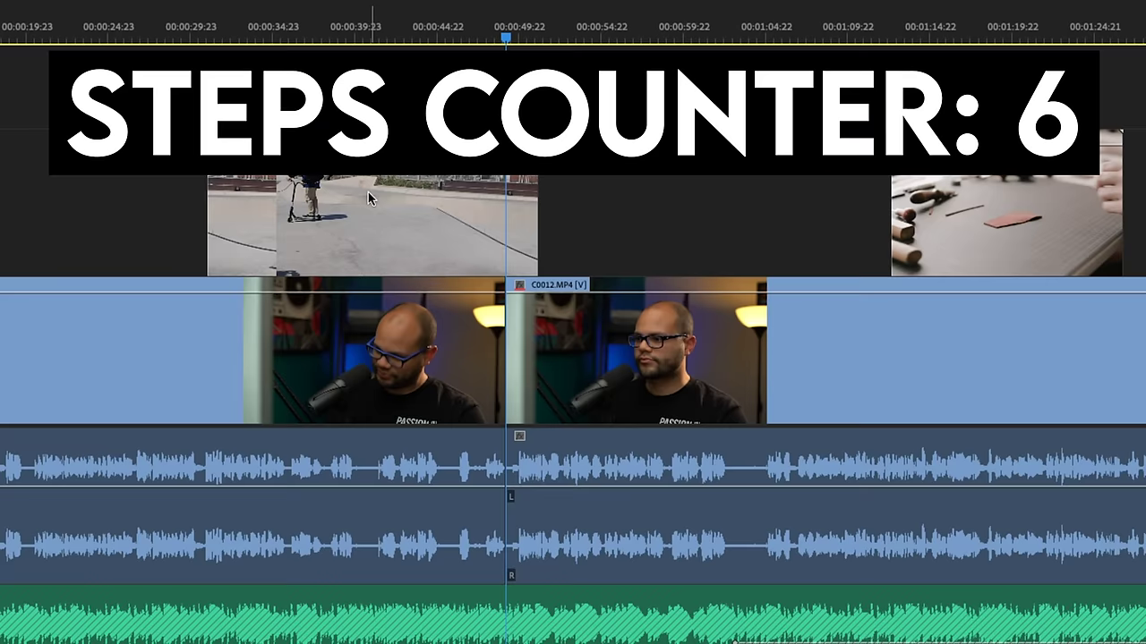
Slide the scooter B-roll clip later on V2 over the new cut and play it back
{"action": "left_click_drag", "start_coordinate": [368, 192], "coordinate": [531, 202]}
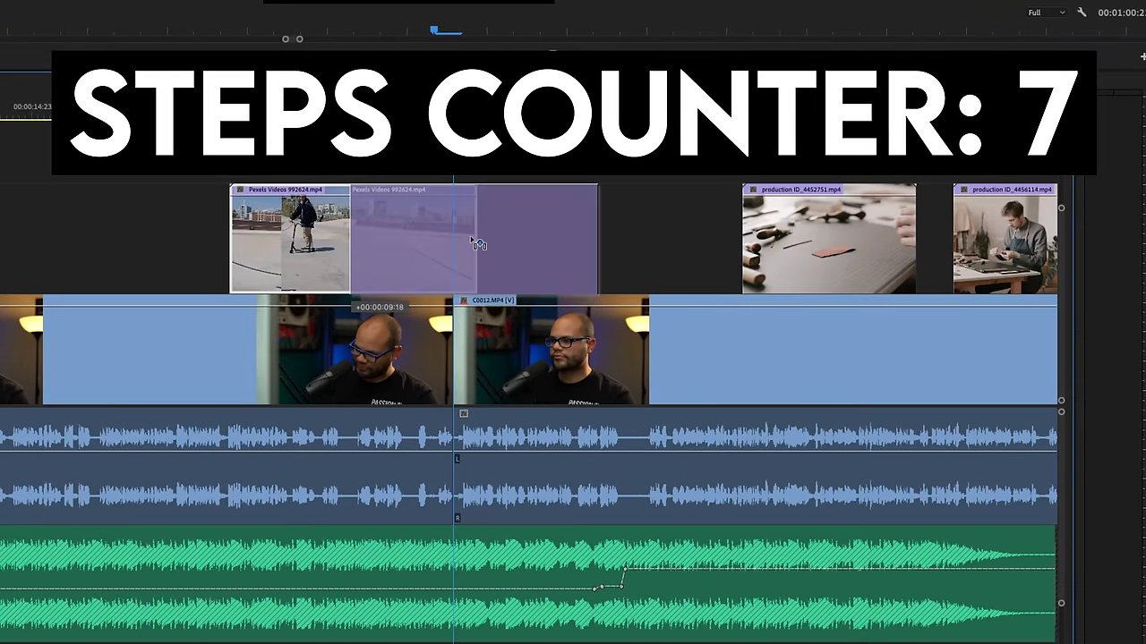
{"action": "left_click_drag", "start_coordinate": [478, 243], "coordinate": [477, 245]}
{"action": "key", "text": "space"}
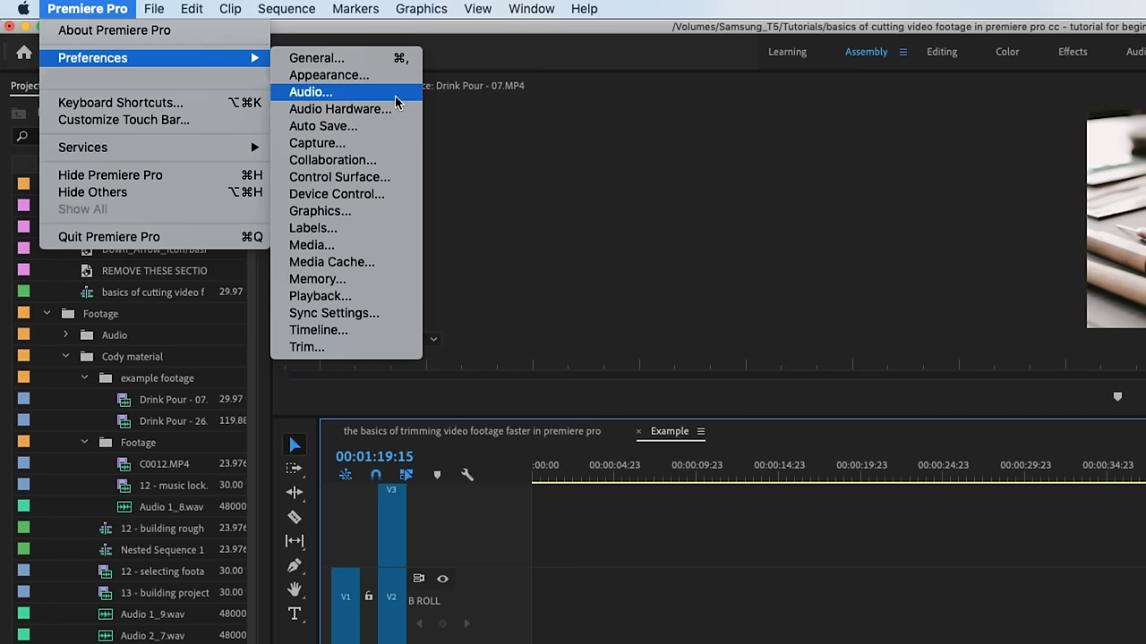
Enable 'Allow Selection tool to choose Roll and Ripple trims without modifier key' in Trim preferences
{"action": "left_click", "coordinate": [367, 348]}
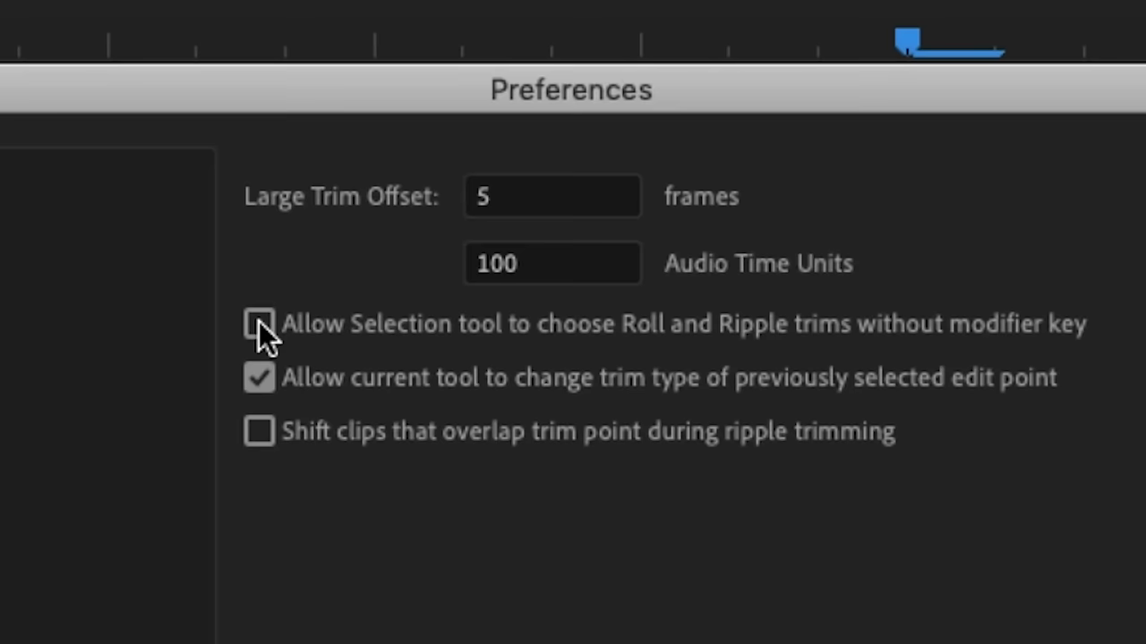
{"action": "left_click", "coordinate": [259, 323]}
{"action": "left_click", "coordinate": [862, 590]}
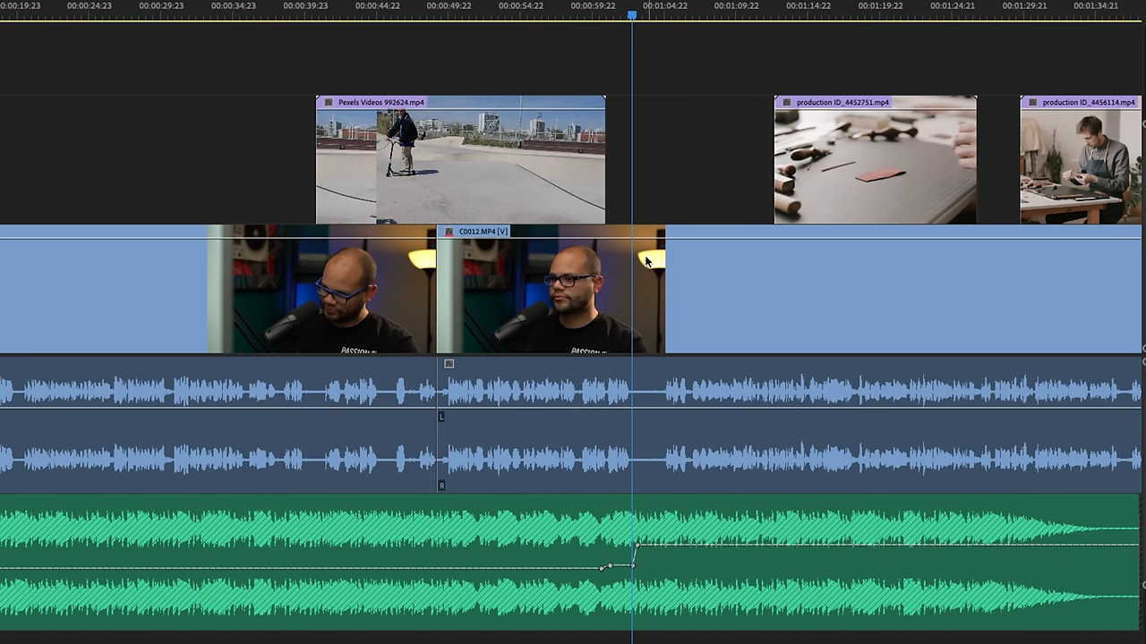
Split C0012 at the next pause, drag the edit point to ripple it out, and review playback
{"action": "key", "text": "ctrl+z"}
{"action": "left_click_drag", "start_coordinate": [639, 287], "coordinate": [670, 287]}
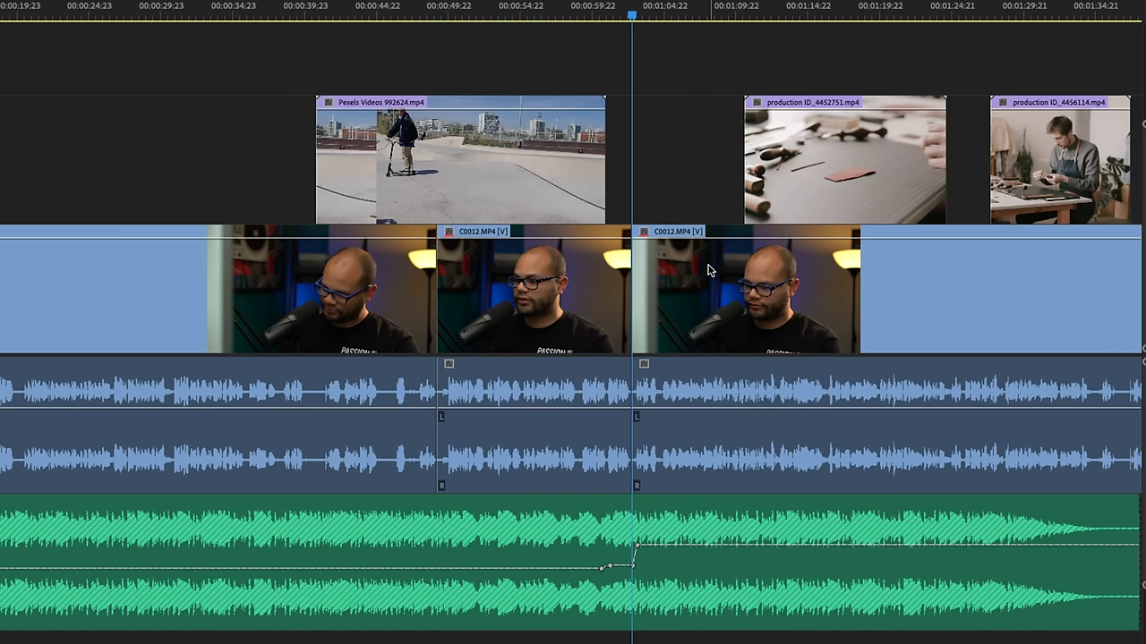
{"action": "key", "text": "space"}
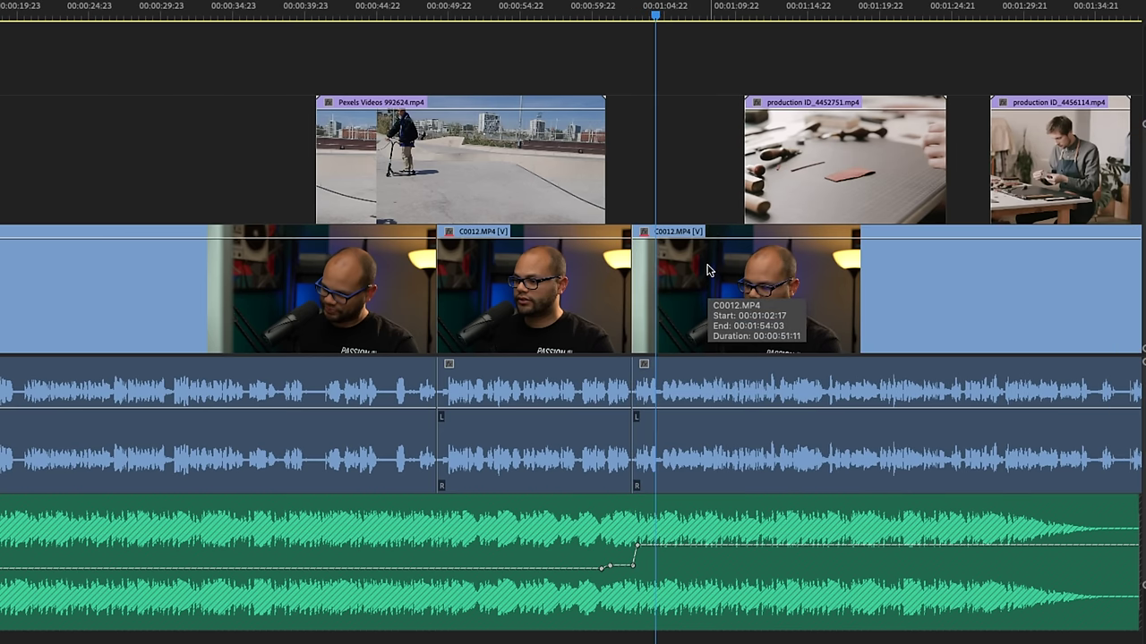